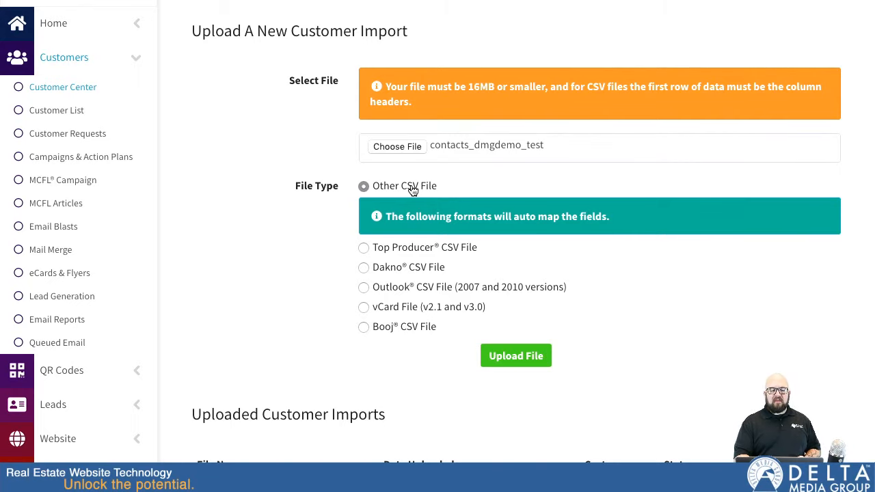
Step: Review the vCard and Booj CSV import notes, then upload the contacts file
{"action": "scroll", "coordinate": [383, 226], "scroll_direction": "down", "scroll_amount": 1}
{"action": "left_click", "coordinate": [363, 251]}
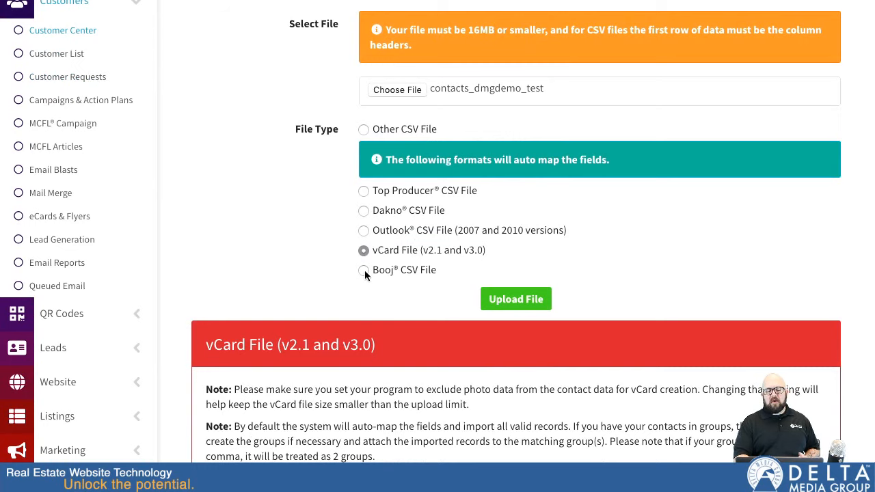
{"action": "left_click", "coordinate": [364, 270]}
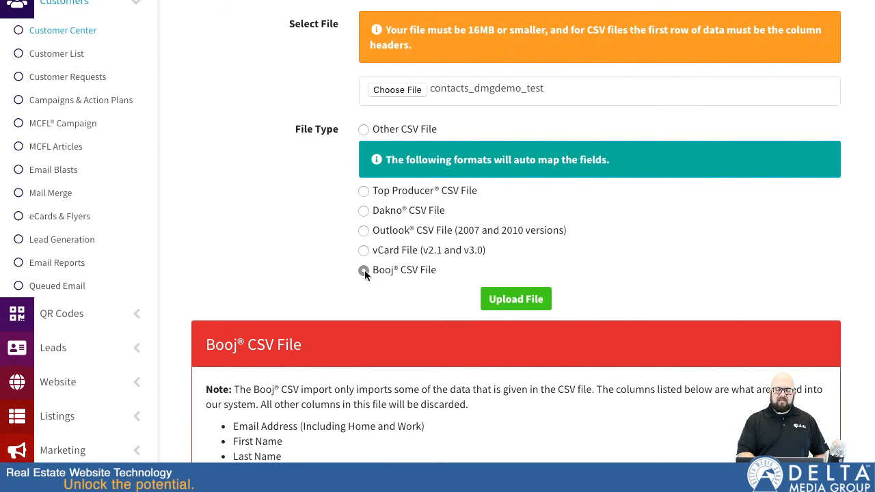
{"action": "left_click", "coordinate": [516, 298]}
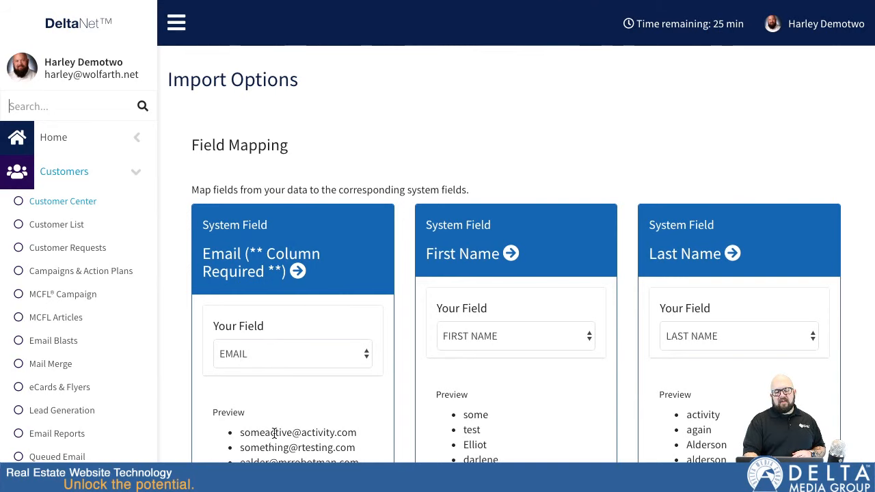
{"action": "scroll", "coordinate": [236, 353], "scroll_direction": "down", "scroll_amount": 2}
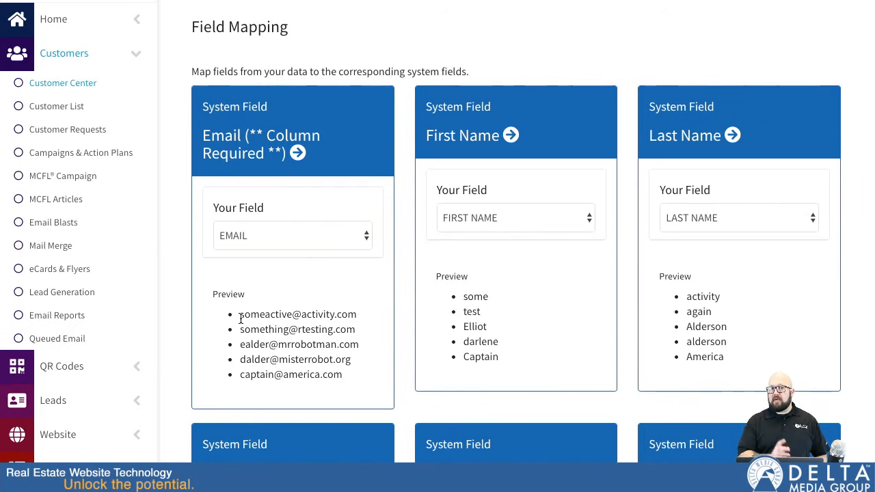
Step: In Field Mapping, choose DAY PHONE as the Your Field column for Phone Daytime
{"action": "scroll", "coordinate": [520, 432], "scroll_direction": "down", "scroll_amount": 1}
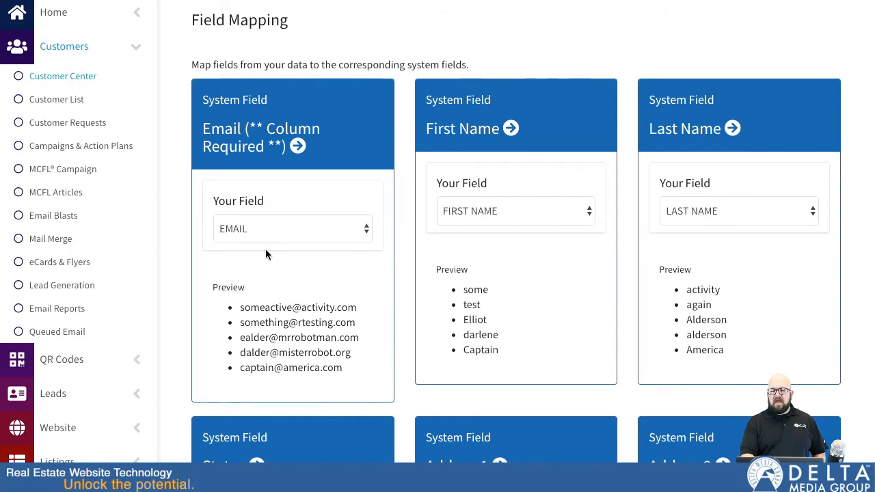
{"action": "scroll", "coordinate": [266, 249], "scroll_direction": "down", "scroll_amount": 15}
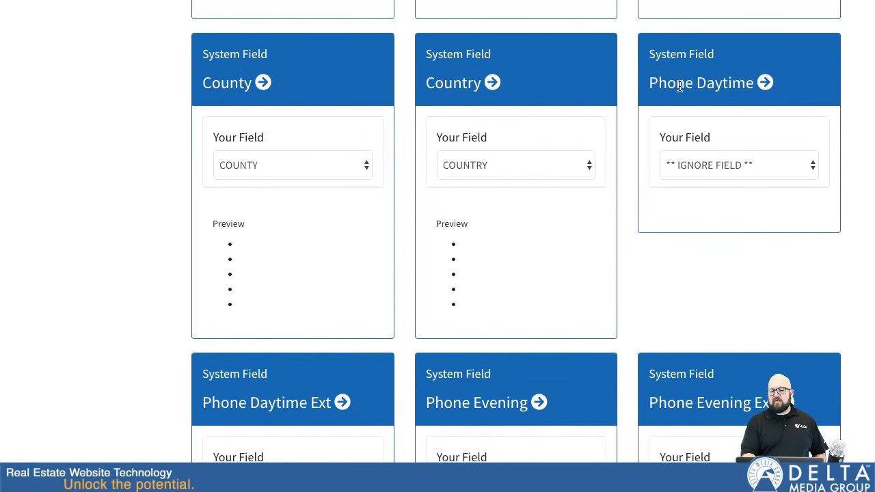
{"action": "left_click", "coordinate": [709, 165]}
{"action": "scroll", "coordinate": [440, 118], "scroll_direction": "down", "scroll_amount": 1}
Step: Check that Phone Cell maps to CELL PHONE and list the columns available for Phone Fax
{"action": "scroll", "coordinate": [301, 146], "scroll_direction": "up", "scroll_amount": 2}
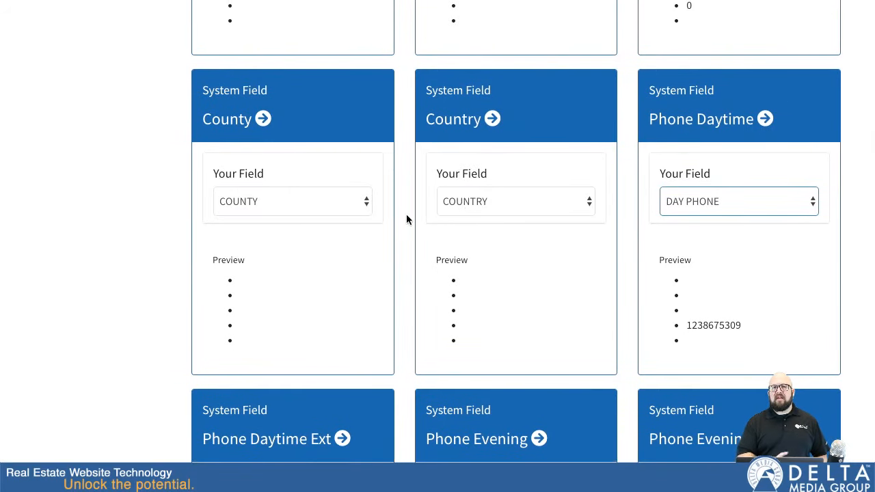
{"action": "scroll", "coordinate": [407, 219], "scroll_direction": "down", "scroll_amount": 4}
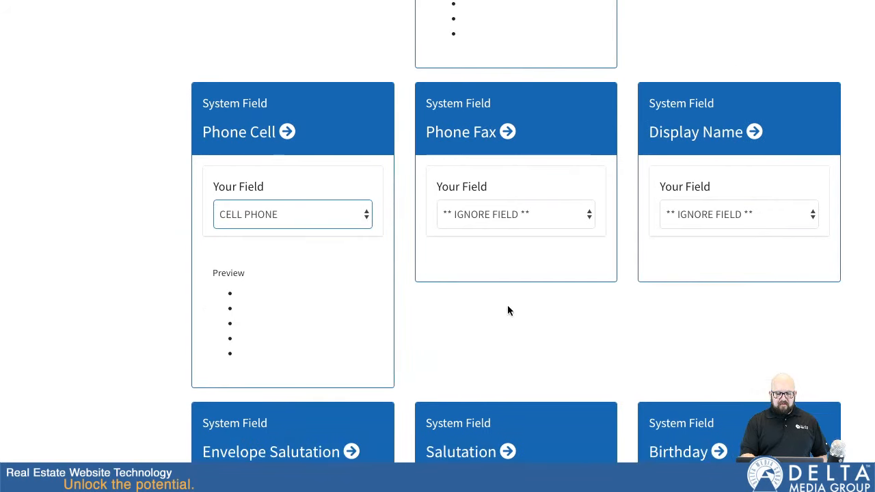
{"action": "scroll", "coordinate": [510, 303], "scroll_direction": "down", "scroll_amount": 1}
{"action": "left_click", "coordinate": [536, 170]}
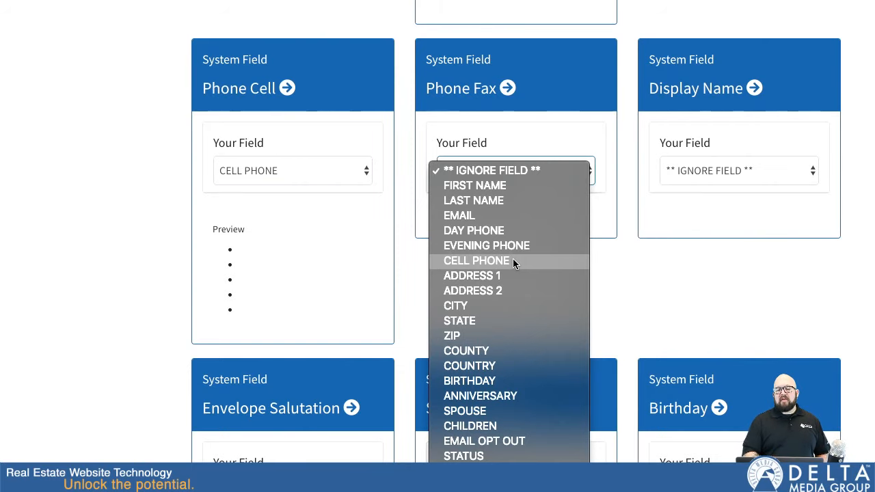
{"action": "scroll", "coordinate": [492, 163], "scroll_direction": "down", "scroll_amount": 5}
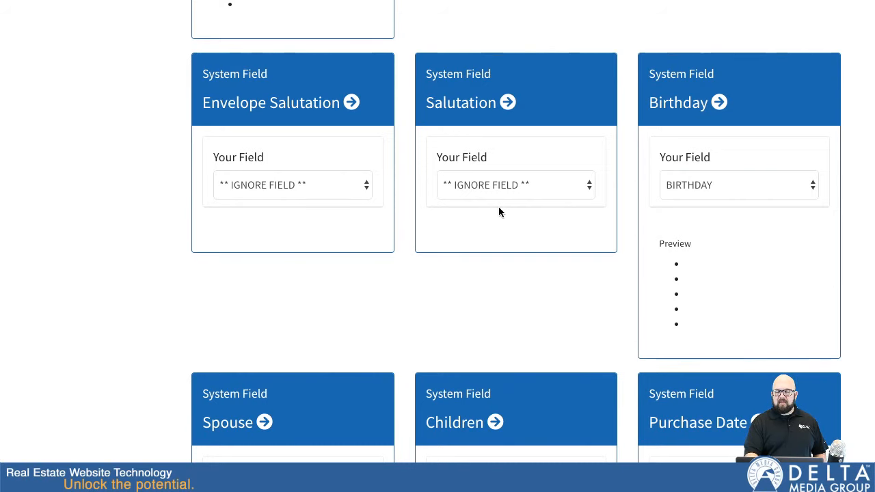
{"action": "scroll", "coordinate": [585, 350], "scroll_direction": "down", "scroll_amount": 15}
{"action": "scroll", "coordinate": [585, 355], "scroll_direction": "down", "scroll_amount": 8}
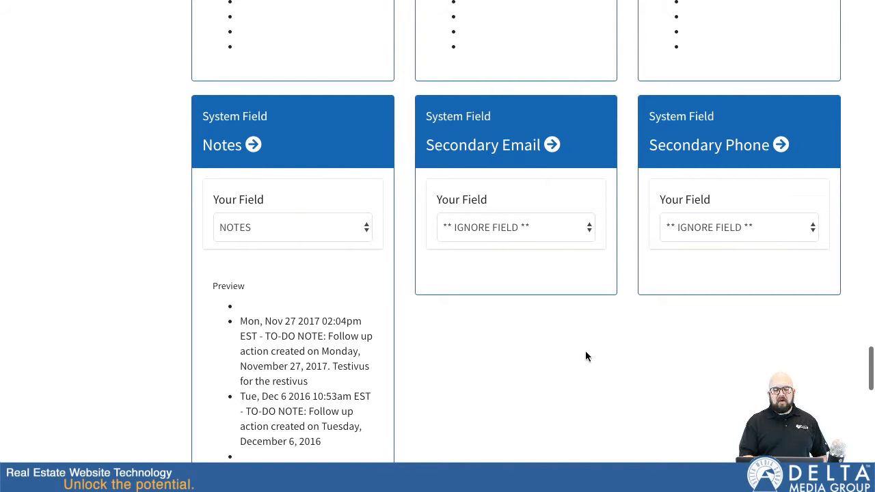
{"action": "scroll", "coordinate": [585, 356], "scroll_direction": "down", "scroll_amount": 1}
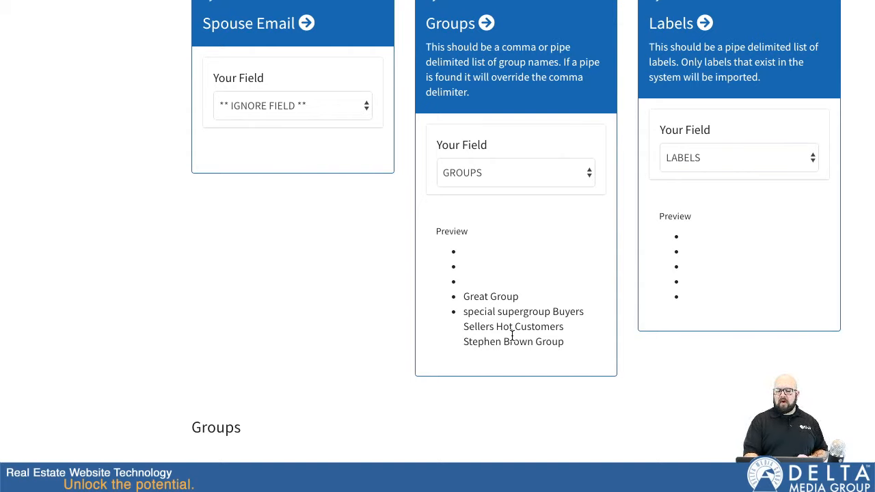
Step: Add the contacts to a new group 'My New Import Group' and save to process later
{"action": "type", "text": "My"}
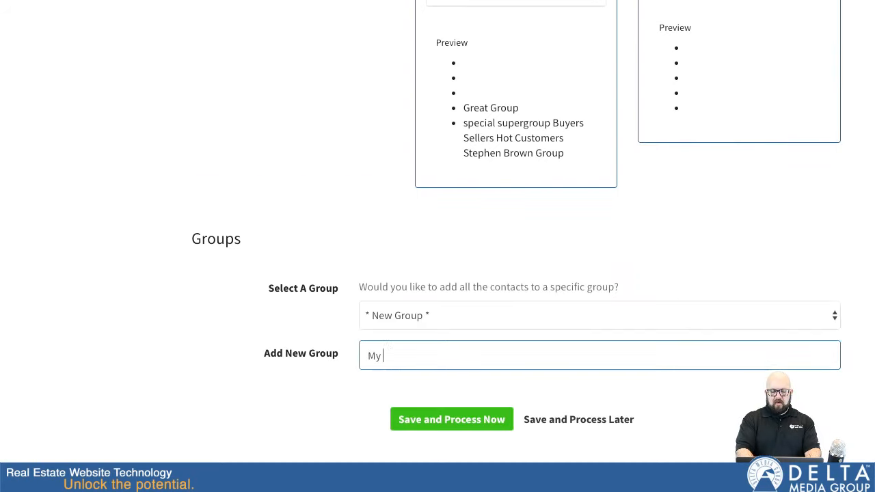
{"action": "type", "text": " New Import Group"}
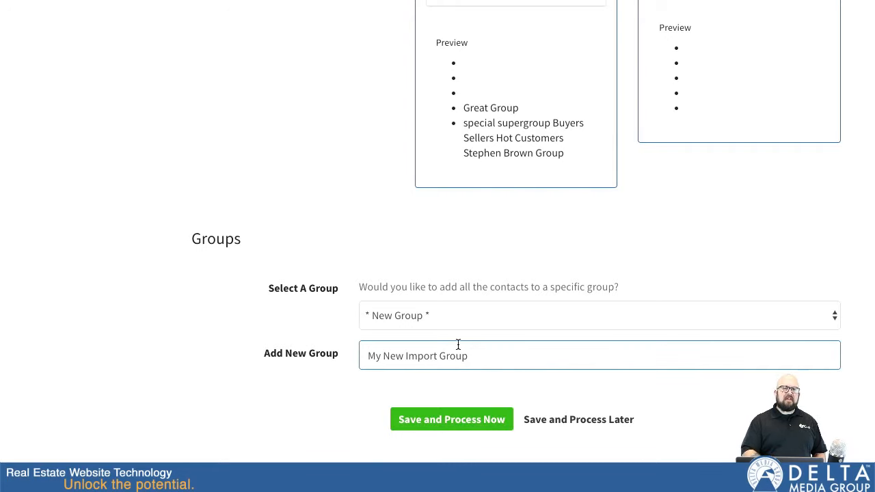
{"action": "left_click", "coordinate": [594, 420]}
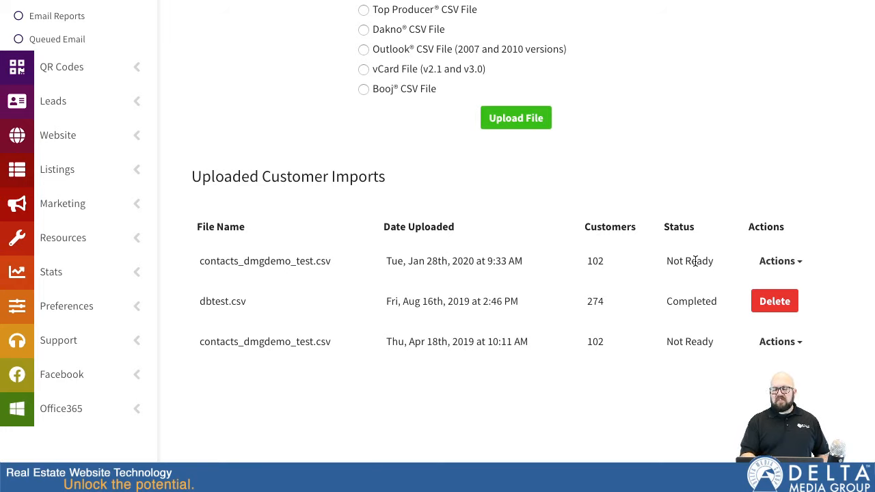
Step: Open the Actions dropdown for the newest contacts import
{"action": "left_click", "coordinate": [779, 261]}
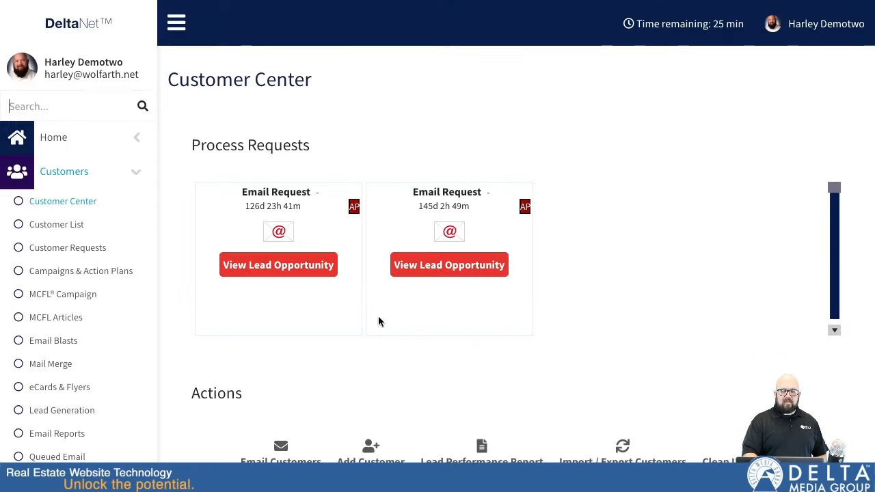
Step: Open Import / Export Customers from the Customer Center Actions section
{"action": "scroll", "coordinate": [387, 396], "scroll_direction": "down", "scroll_amount": 3}
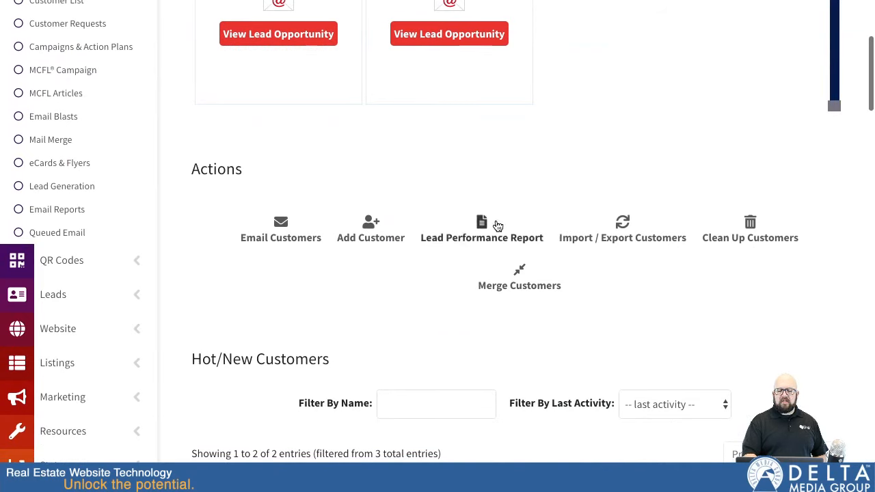
{"action": "left_click", "coordinate": [623, 226]}
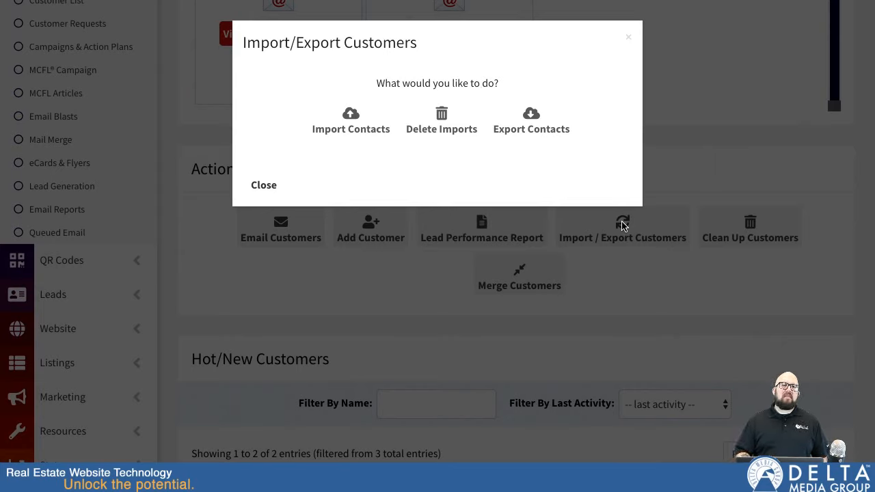
Step: Go to Delete Imports and select the single 2017-06-29 import
{"action": "left_click", "coordinate": [440, 121]}
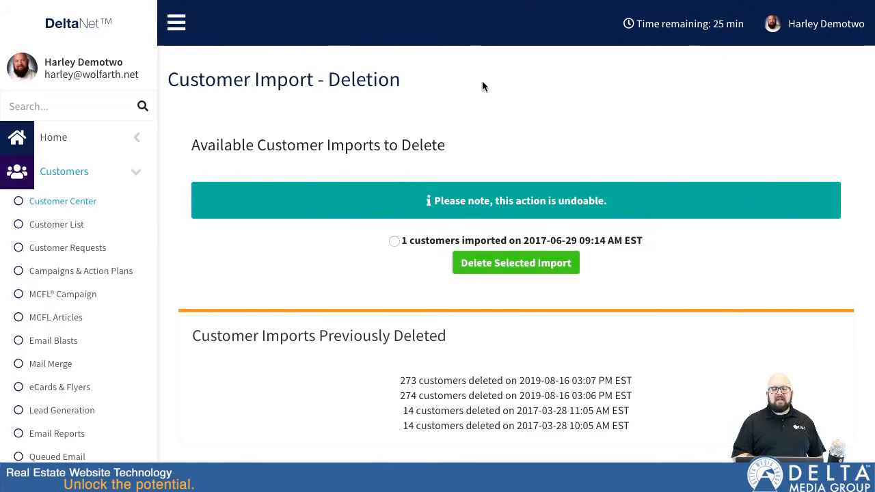
{"action": "left_click", "coordinate": [394, 241]}
{"action": "scroll", "coordinate": [544, 246], "scroll_direction": "down", "scroll_amount": 1}
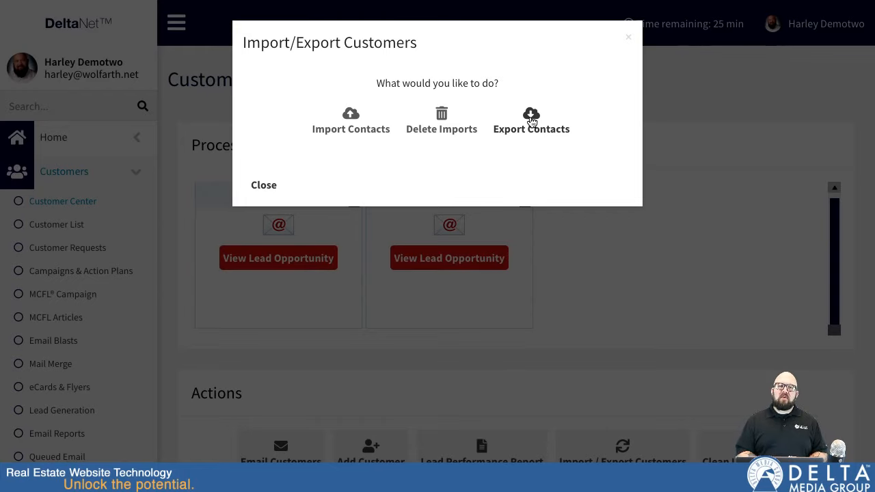
Step: Choose Export Contacts in the Import/Export Customers dialog
{"action": "left_click", "coordinate": [531, 119]}
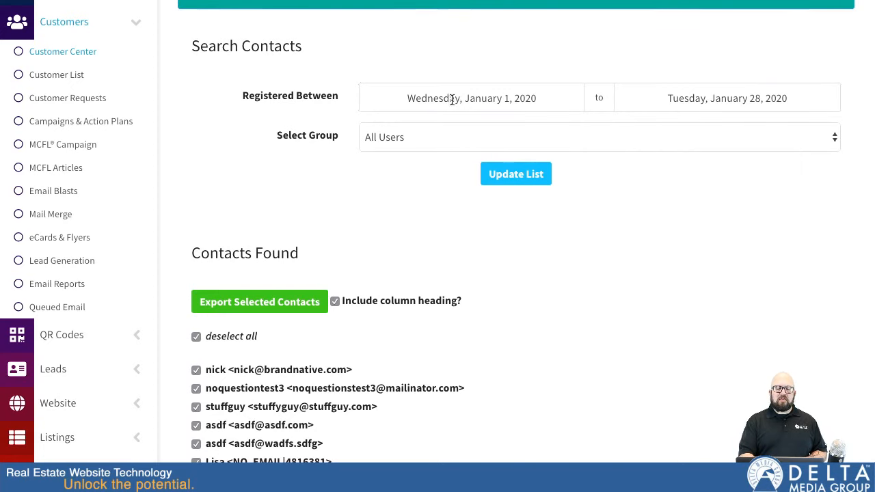
{"action": "left_click", "coordinate": [499, 99]}
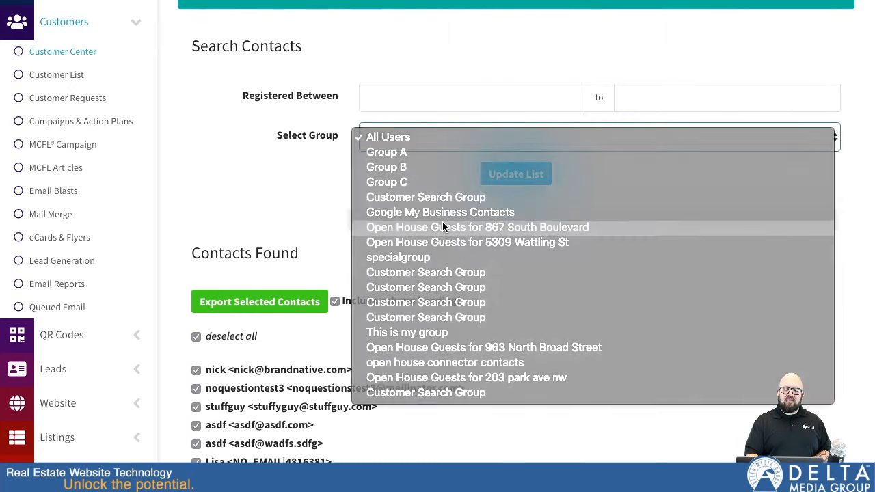
{"action": "left_click", "coordinate": [442, 225]}
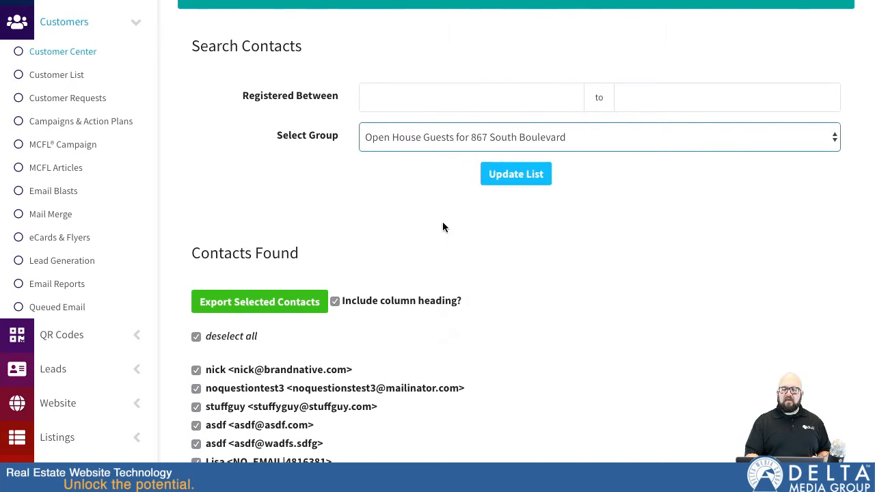
{"action": "left_click", "coordinate": [515, 176]}
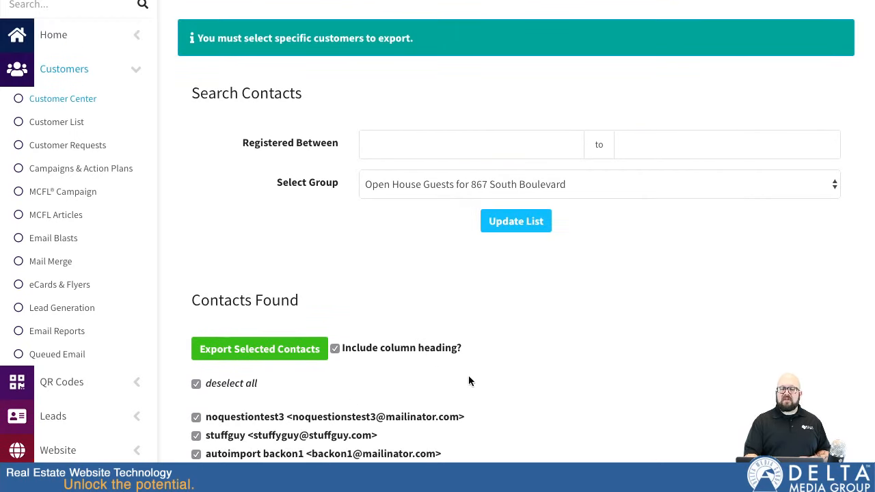
Step: Export the nine checked contacts with column headings as contacts_20200128 CSV
{"action": "scroll", "coordinate": [468, 380], "scroll_direction": "down", "scroll_amount": 3}
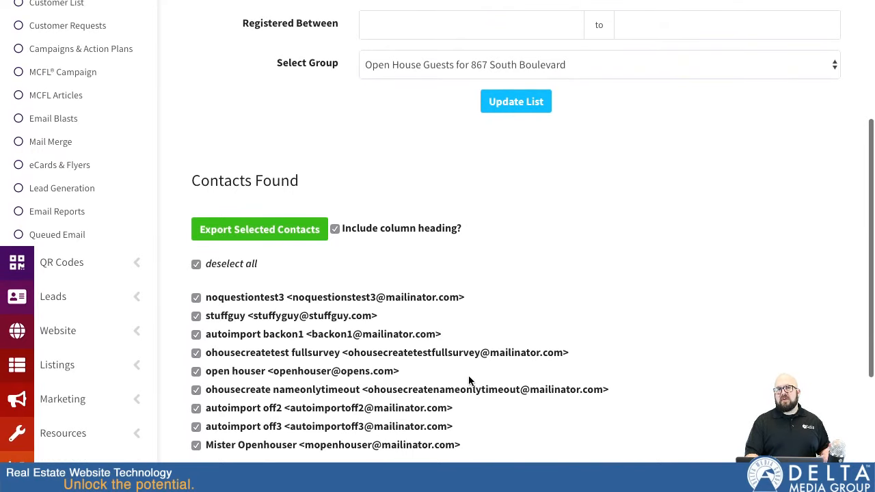
{"action": "scroll", "coordinate": [469, 381], "scroll_direction": "up", "scroll_amount": 1}
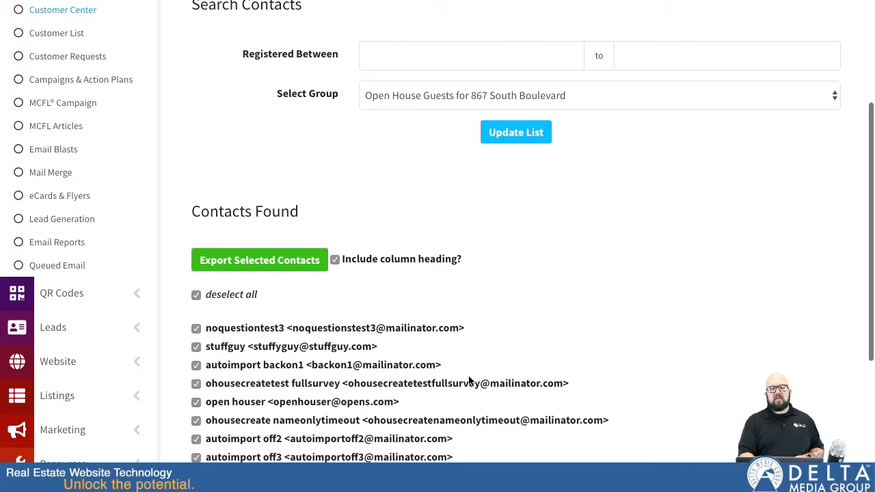
{"action": "scroll", "coordinate": [469, 381], "scroll_direction": "down", "scroll_amount": 2}
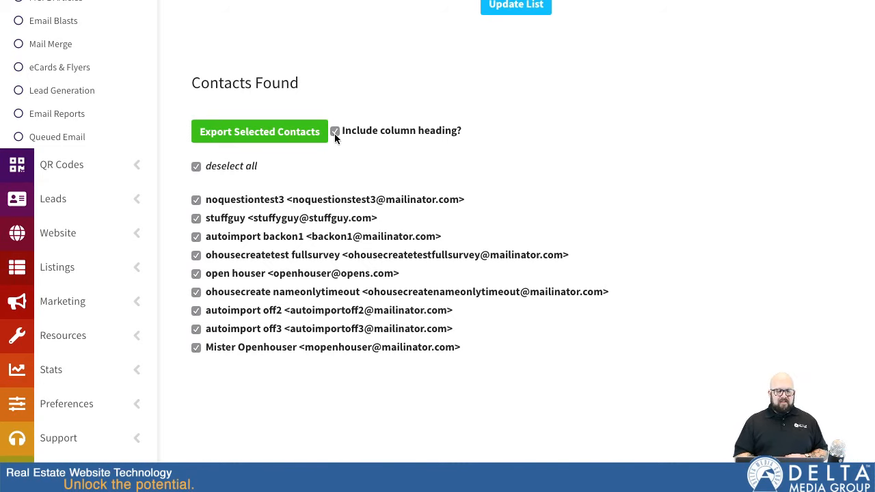
{"action": "left_click", "coordinate": [259, 133]}
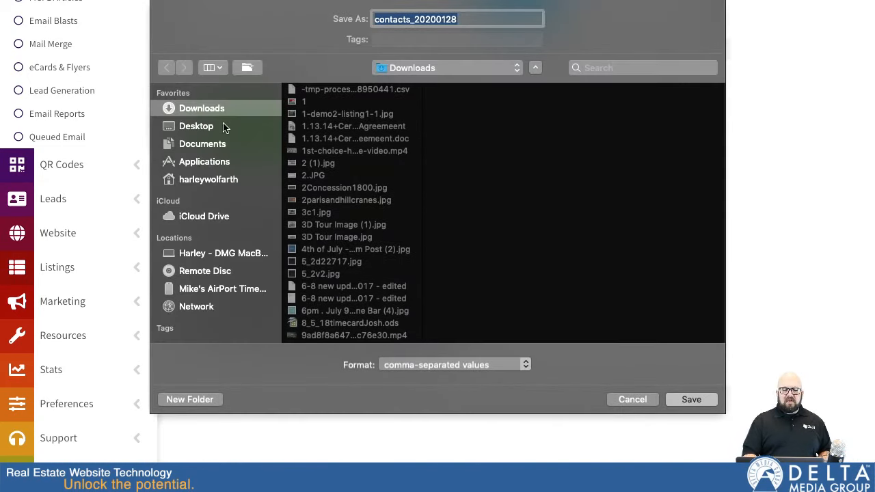